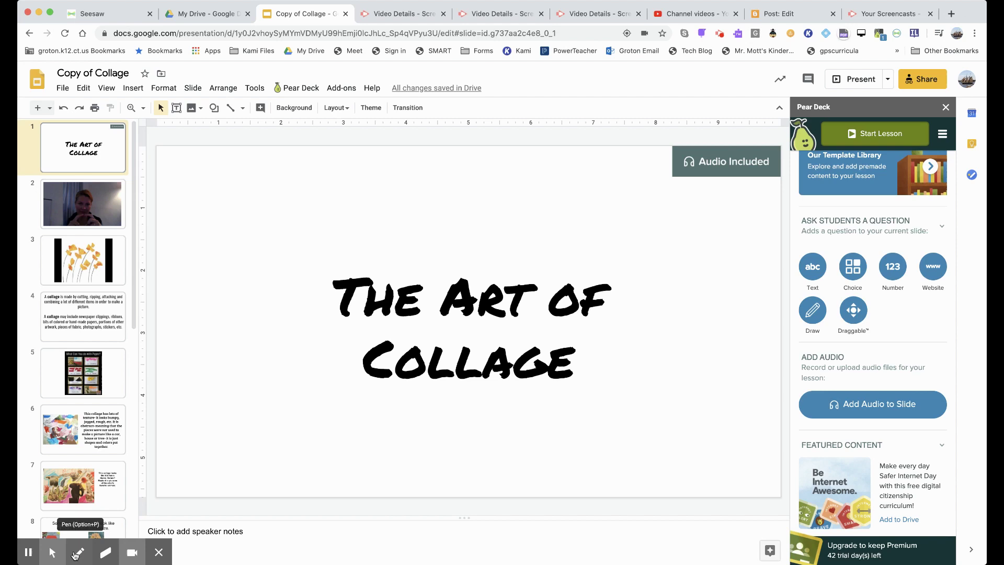
Start the Art of Collage lesson from the Pear Deck sidebar in the slides.
{"action": "left_click", "coordinate": [76, 555]}
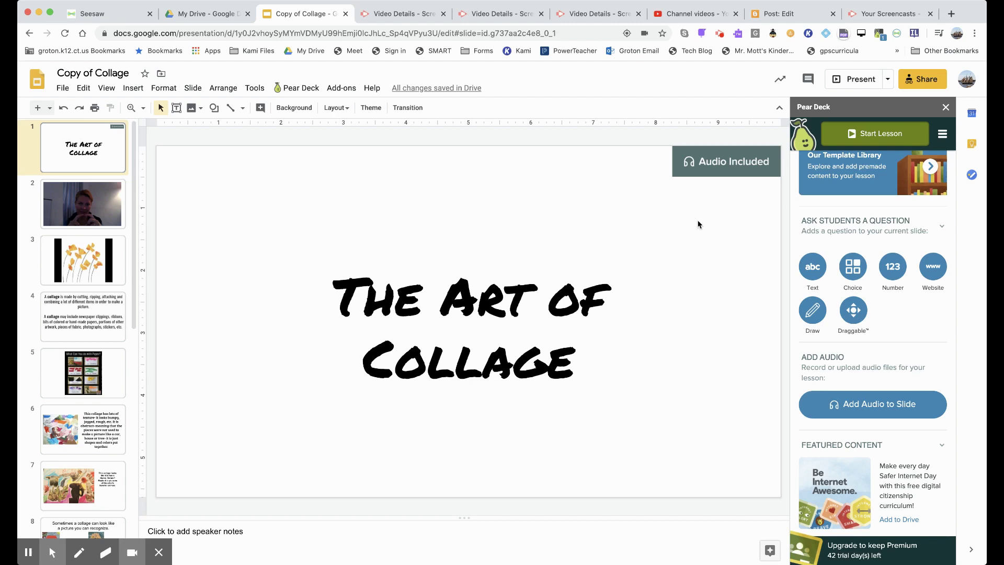
{"action": "left_click", "coordinate": [883, 135]}
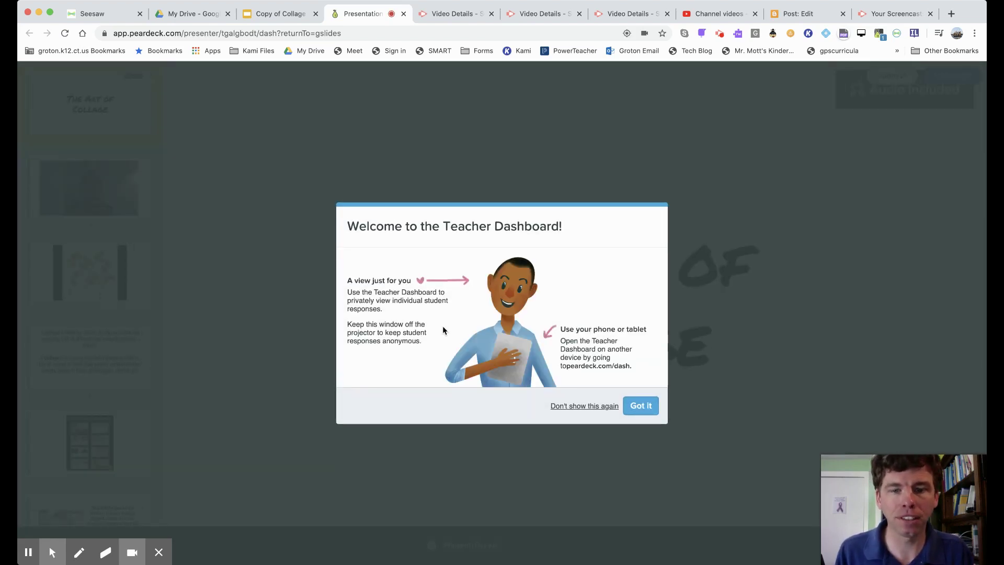
Dismiss the Teacher Dashboard welcome message with Got it.
{"action": "left_click", "coordinate": [643, 412]}
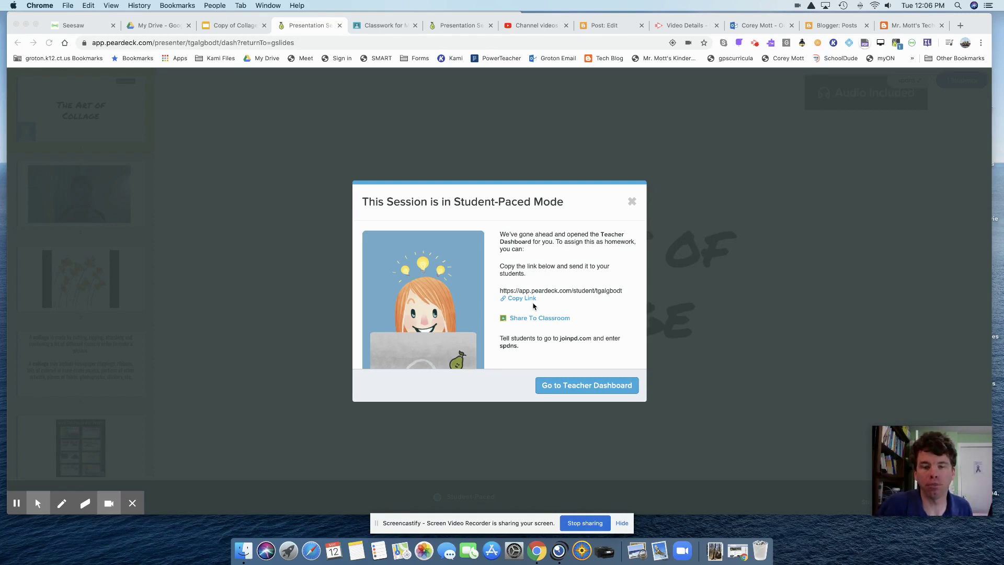
Share the student link to Google Classroom, choosing Demo Class and the Create assignment action.
{"action": "left_click", "coordinate": [525, 320]}
{"action": "left_click", "coordinate": [525, 319]}
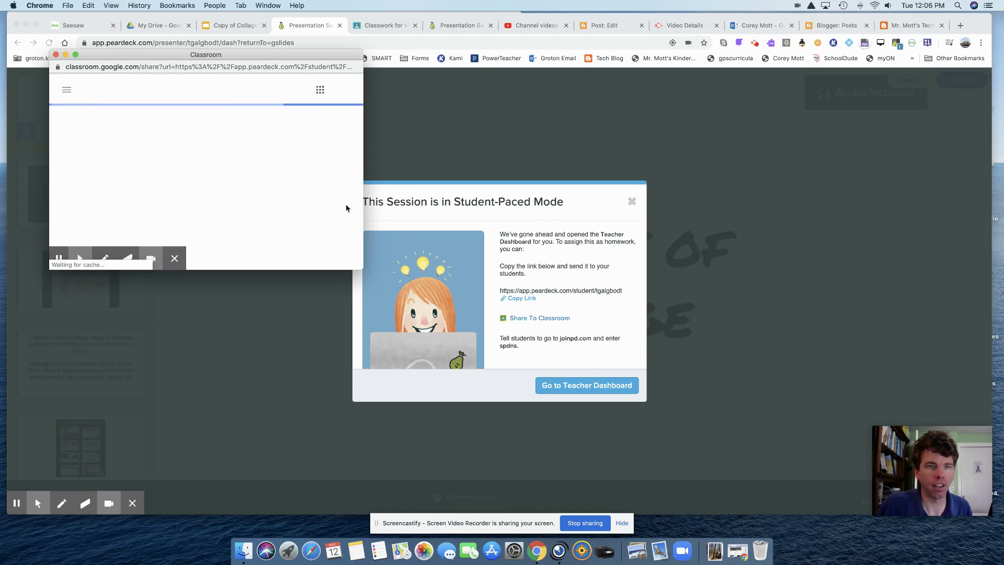
{"action": "left_click_drag", "start_coordinate": [363, 269], "coordinate": [459, 395]}
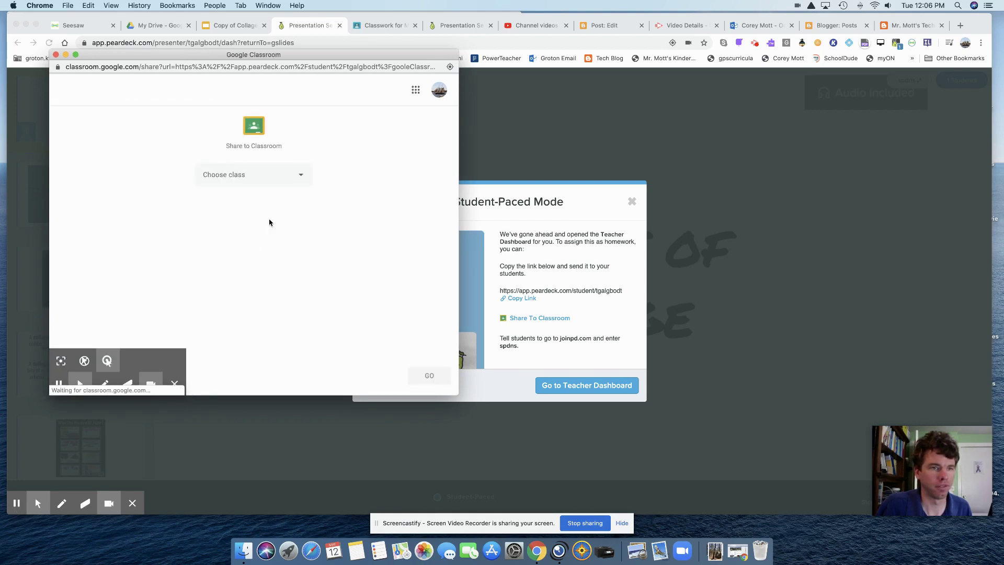
{"action": "left_click", "coordinate": [267, 174]}
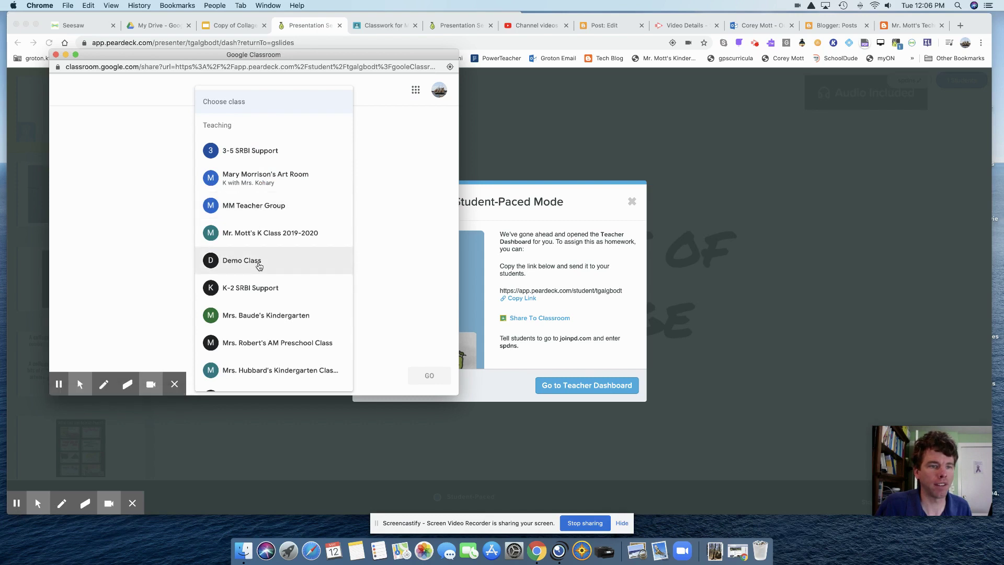
{"action": "left_click", "coordinate": [254, 261]}
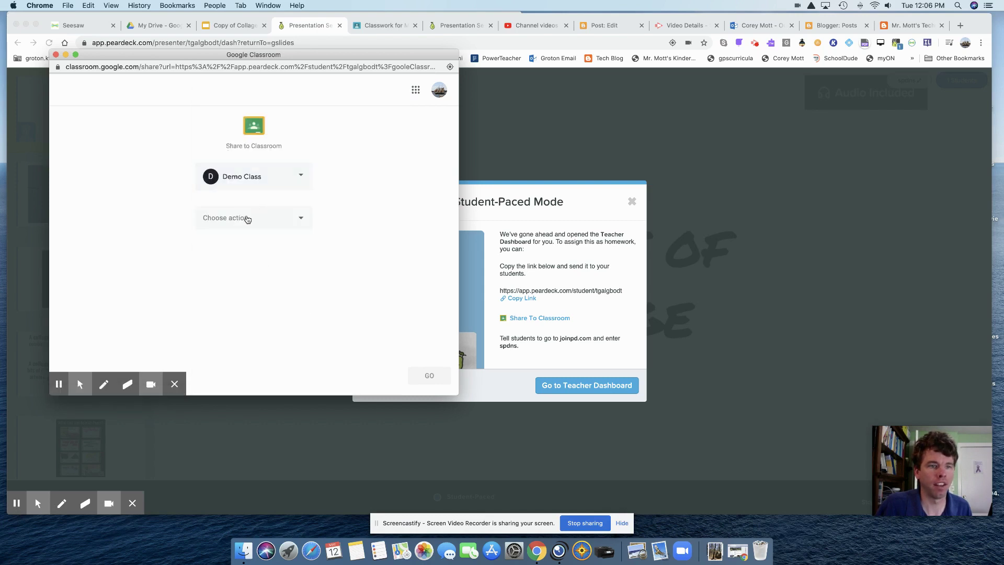
{"action": "left_click", "coordinate": [245, 217]}
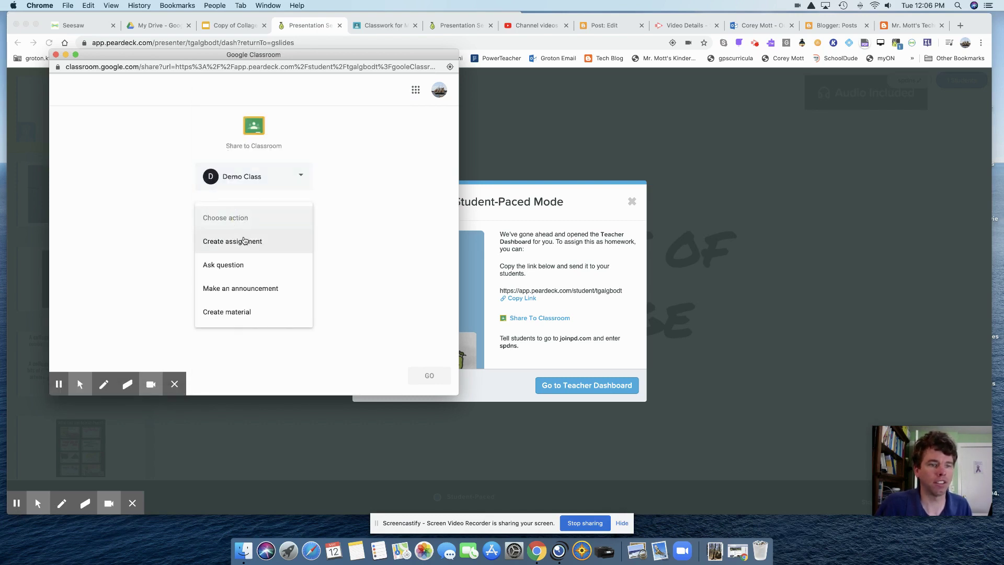
{"action": "left_click", "coordinate": [245, 241]}
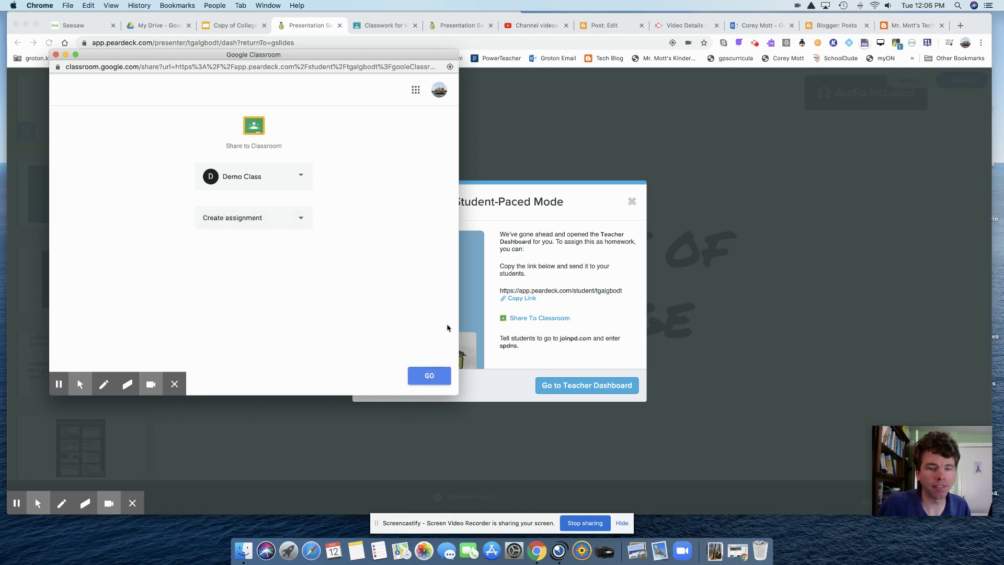
Title the assignment 'Collage Art Project' with instructions to complete the project and attach a picture.
{"action": "left_click", "coordinate": [423, 377]}
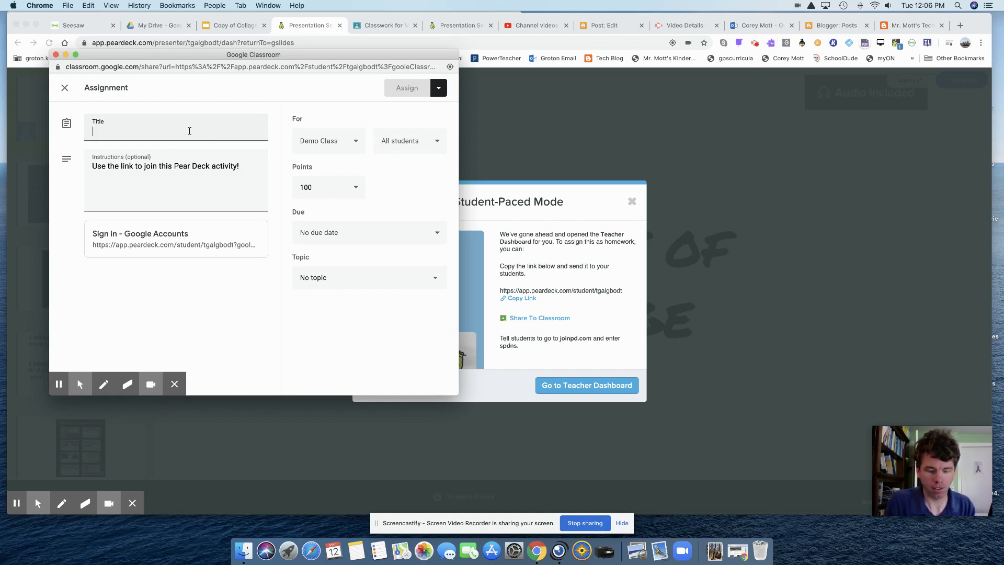
{"action": "type", "text": "Collage Art"}
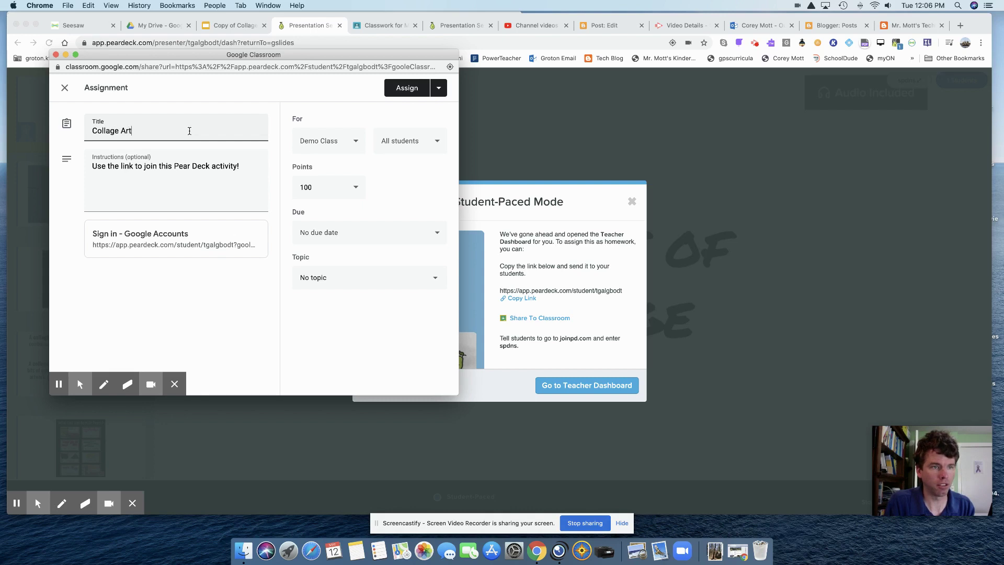
{"action": "type", "text": " Project"}
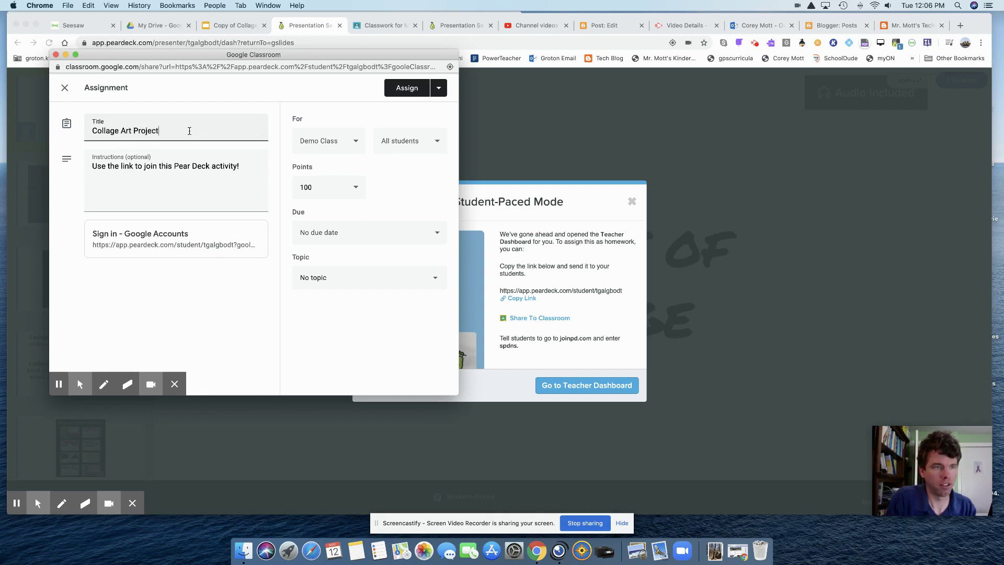
{"action": "left_click", "coordinate": [173, 169]}
{"action": "left_click_drag", "start_coordinate": [93, 166], "coordinate": [265, 168]}
{"action": "type", "text": "Click t"}
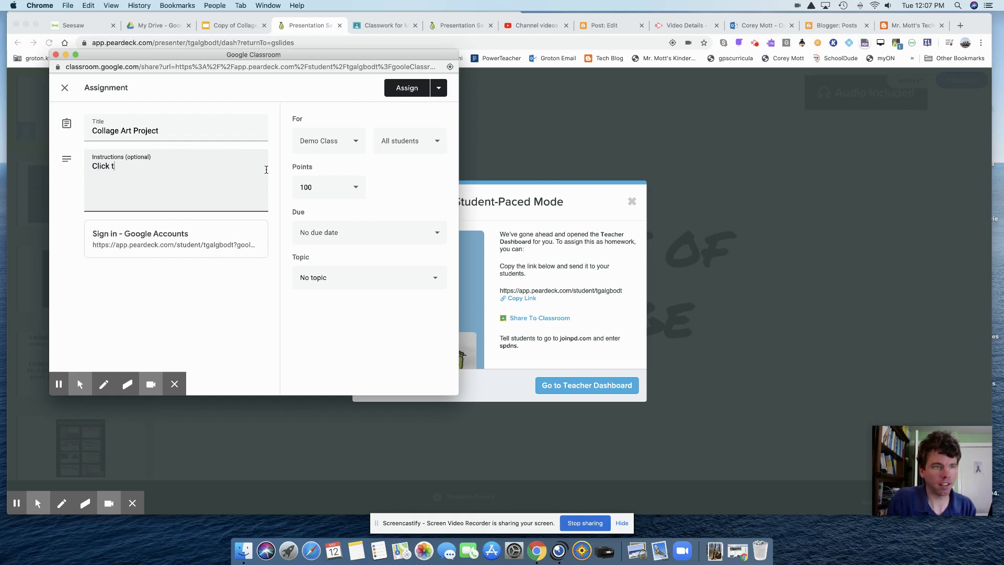
{"action": "type", "text": "his link to comp"}
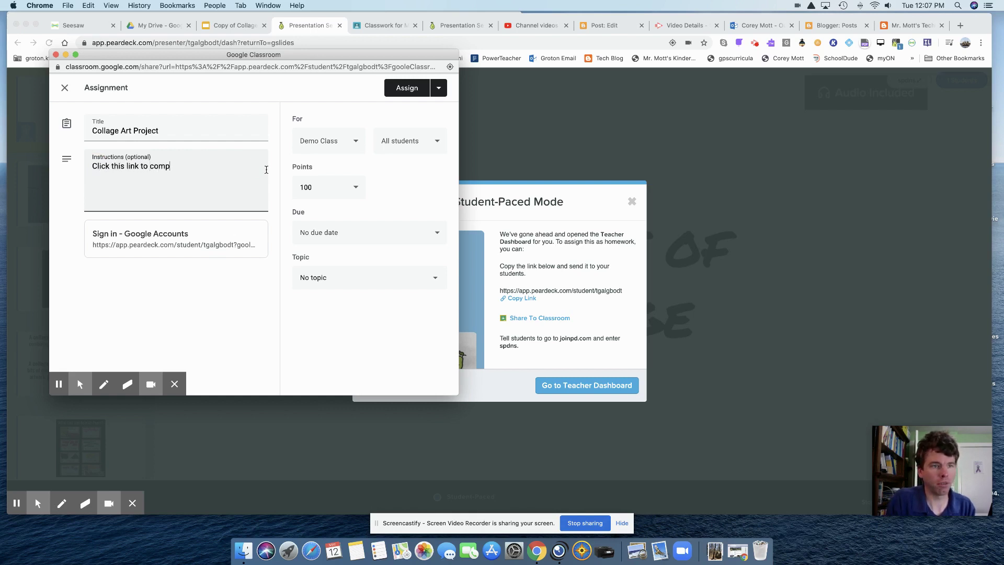
{"action": "type", "text": "lete this week's "}
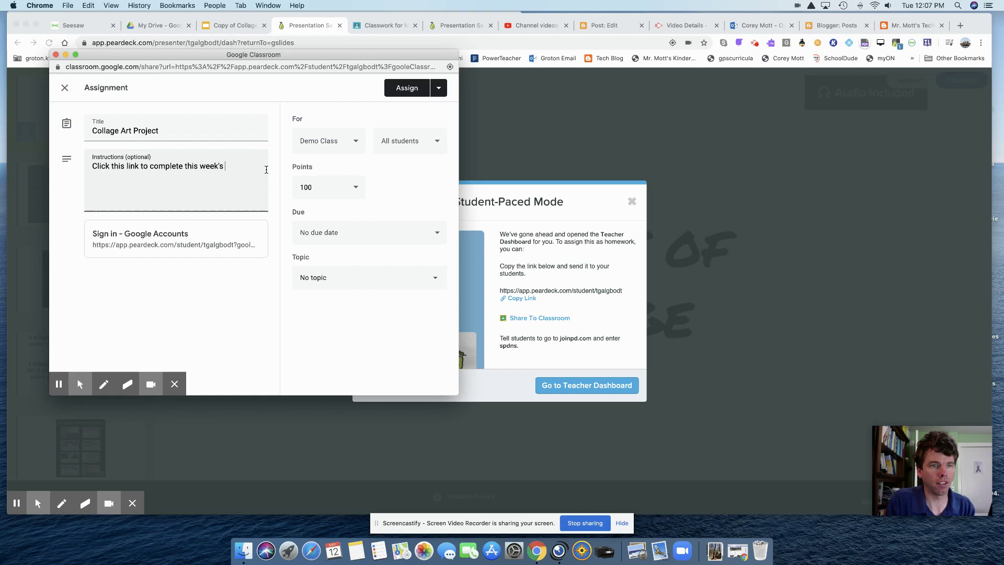
{"action": "type", "text": "Art project!"}
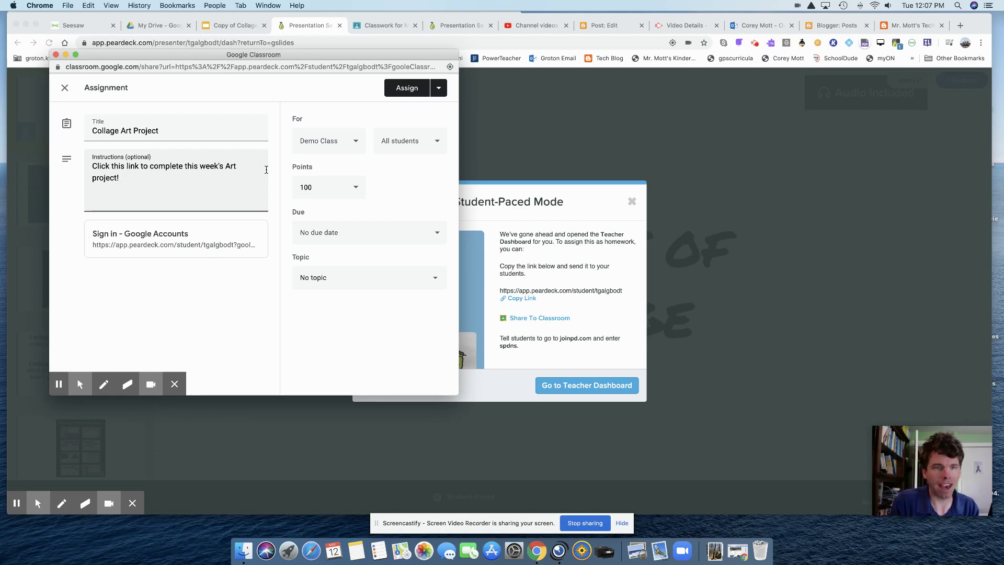
{"action": "type", "text": "Then attach"}
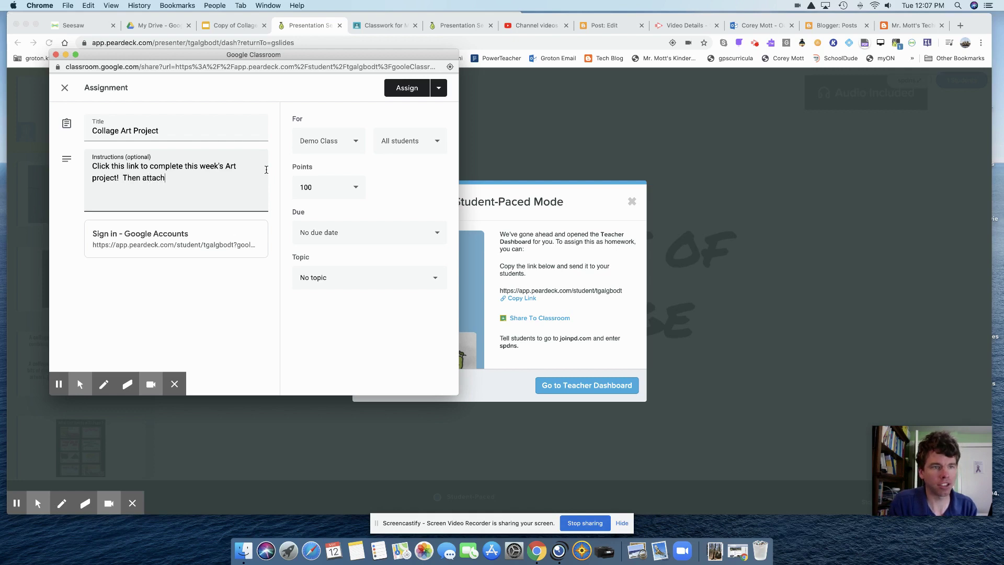
{"action": "type", "text": " a picture of you"}
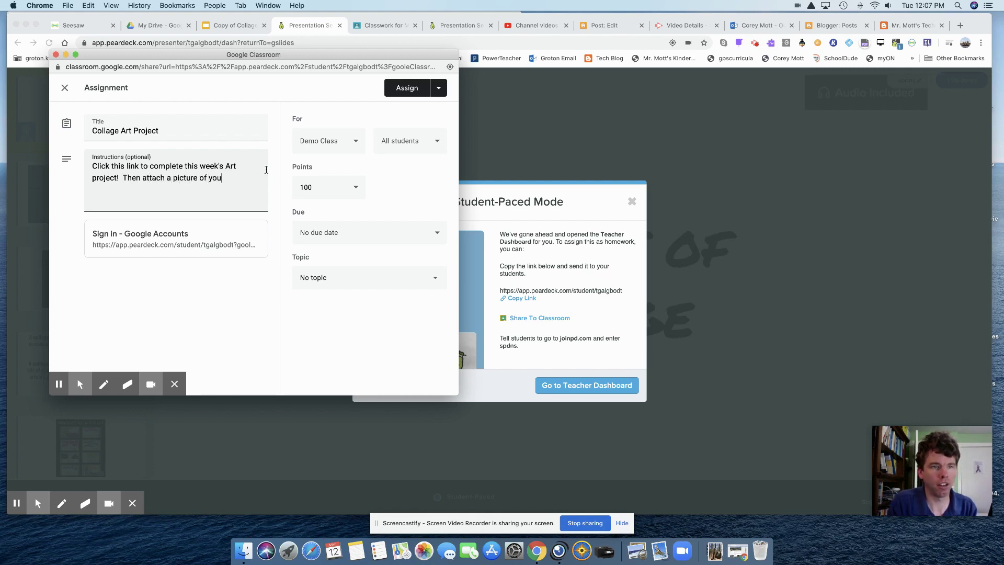
{"action": "type", "text": "r work!"}
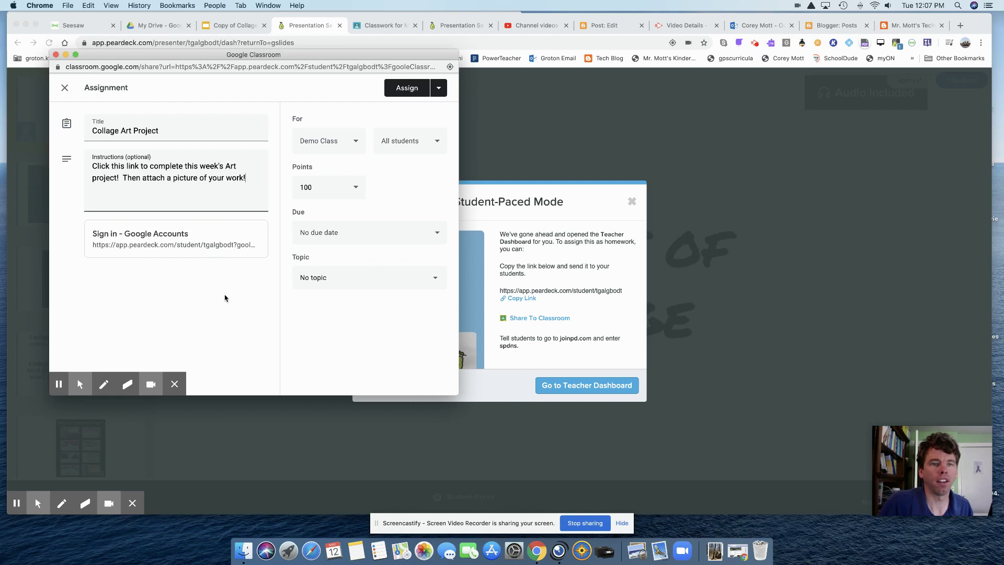
Make it ungraded, due May 15, under the Art topic, and post it.
{"action": "left_click", "coordinate": [332, 194]}
{"action": "left_click", "coordinate": [329, 206]}
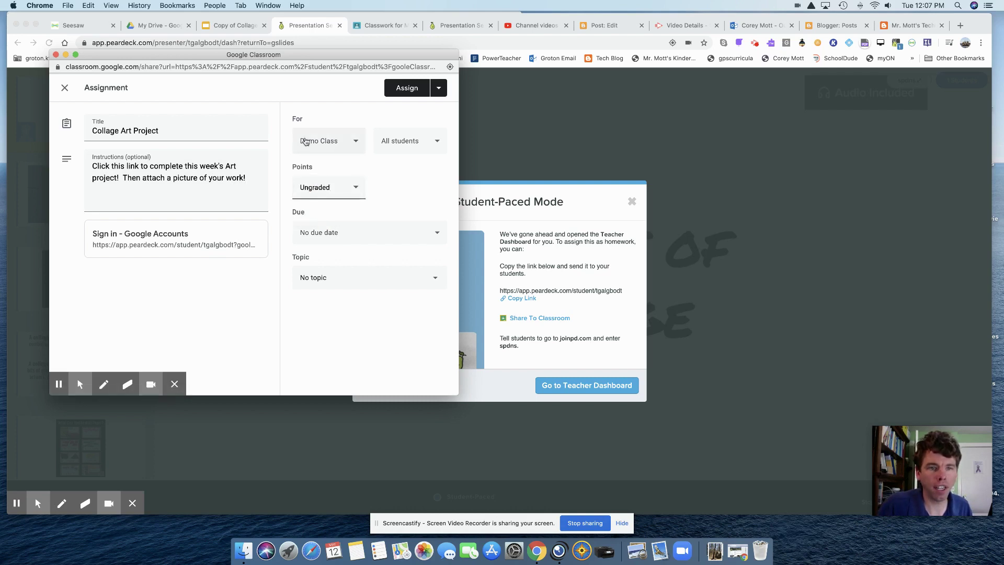
{"action": "left_click", "coordinate": [350, 232]}
{"action": "left_click", "coordinate": [395, 269]}
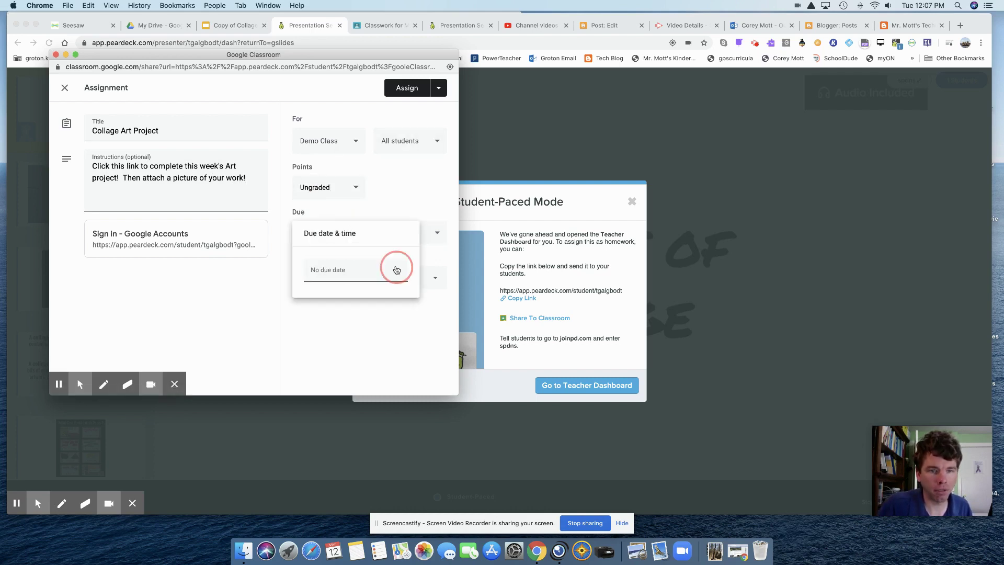
{"action": "left_click", "coordinate": [392, 202]}
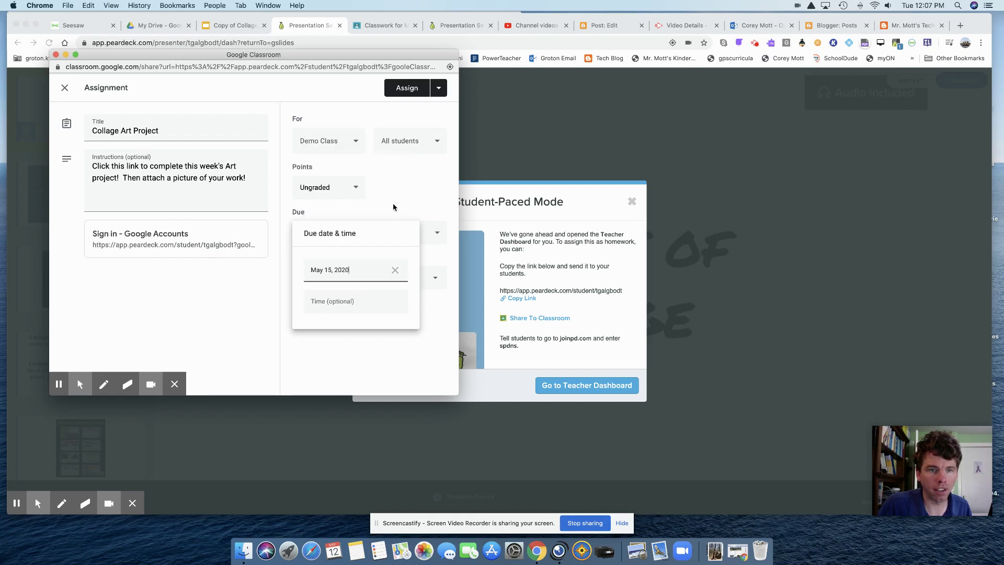
{"action": "left_click", "coordinate": [223, 308]}
{"action": "left_click", "coordinate": [339, 278]}
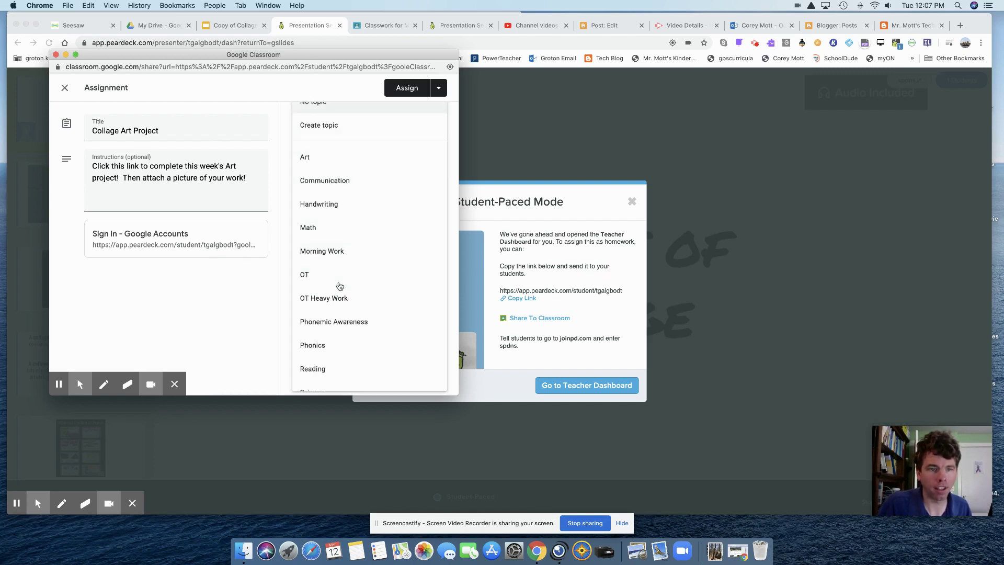
{"action": "left_click", "coordinate": [343, 152]}
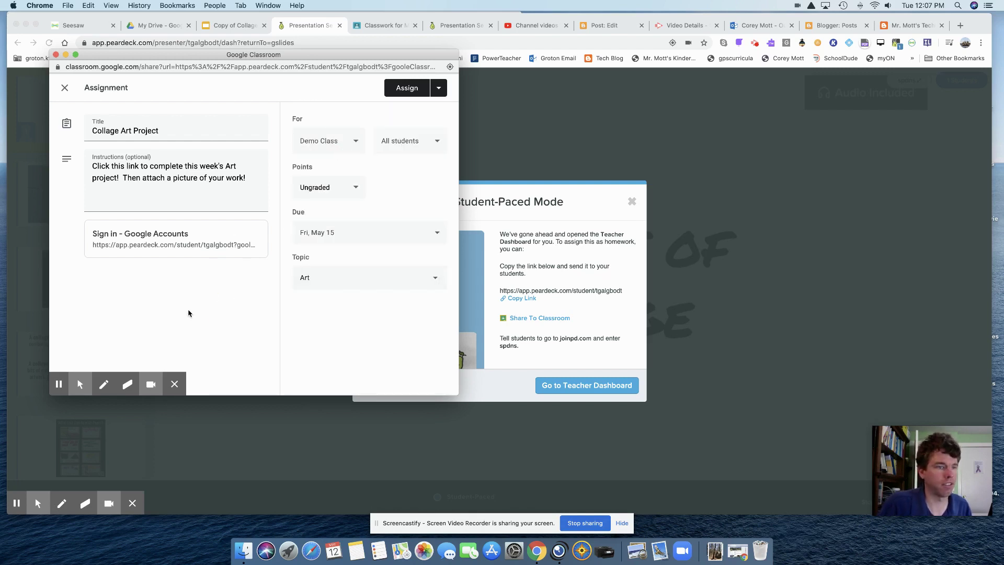
{"action": "left_click", "coordinate": [396, 88]}
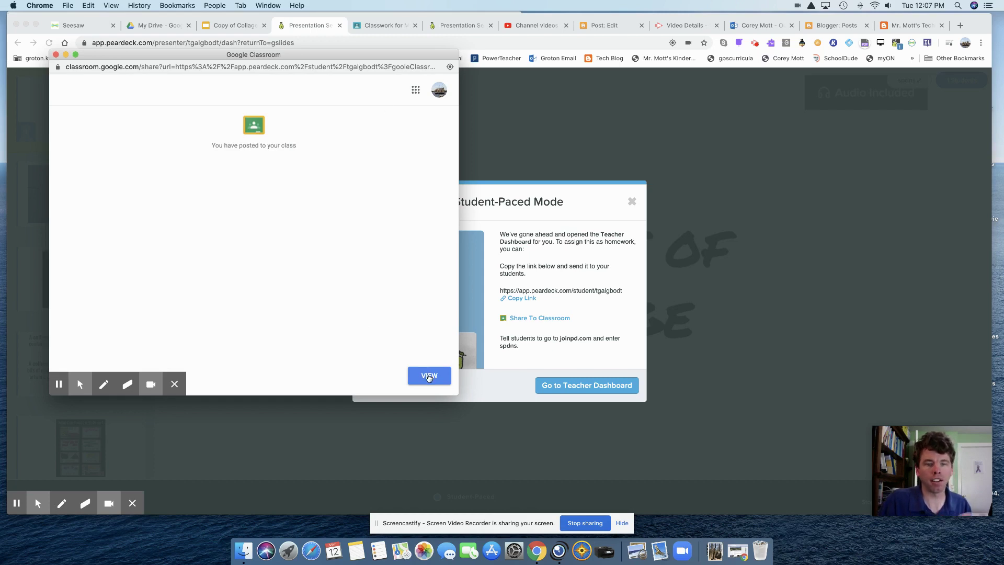
Go to the Demo Class stream and open the Collage Art Project's Pear Deck link.
{"action": "left_click", "coordinate": [429, 376]}
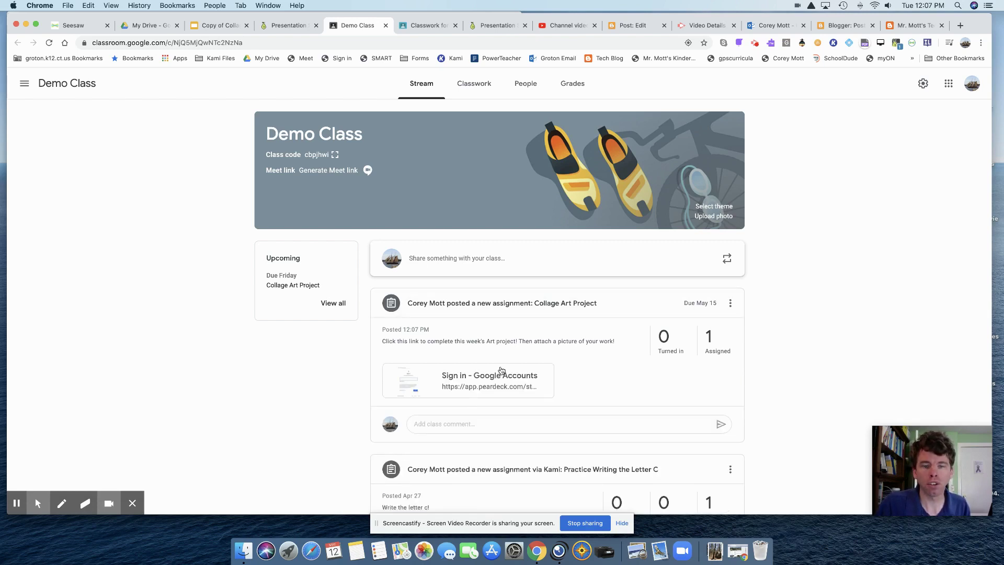
{"action": "left_click", "coordinate": [472, 386]}
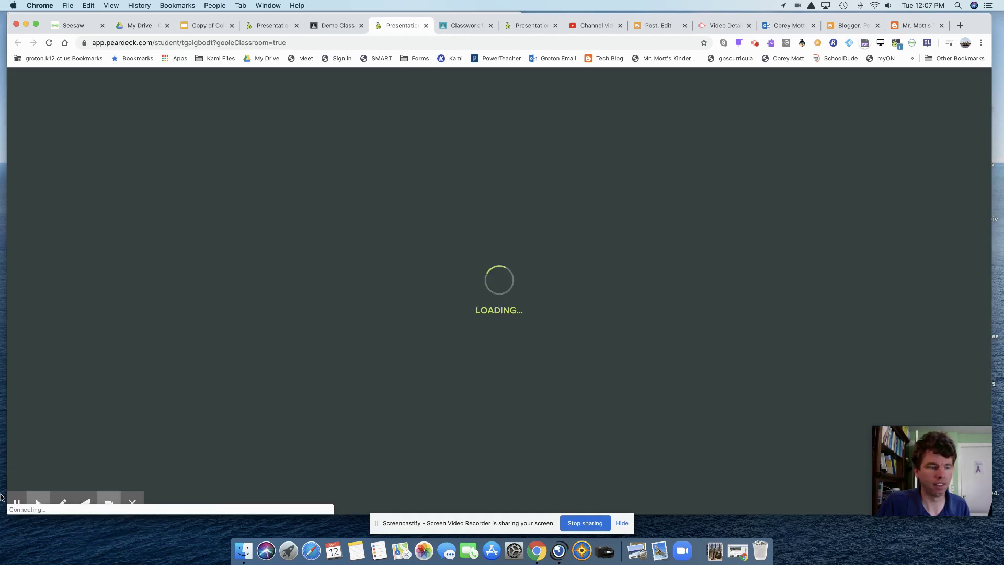
Pick the happy face in the check-in and close the webcam preview over the title slide.
{"action": "left_click", "coordinate": [418, 342]}
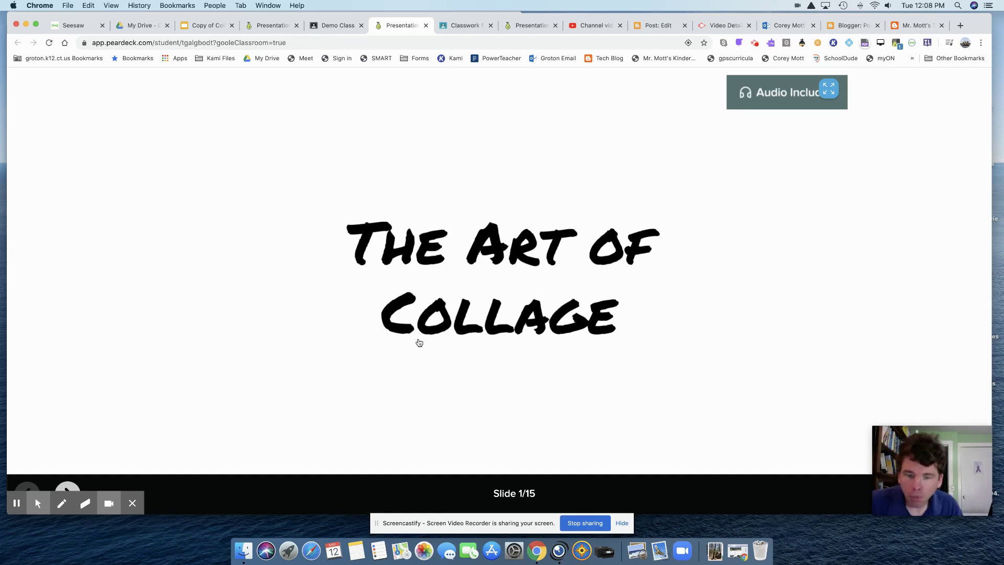
{"action": "mouse_move", "coordinate": [925, 433]}
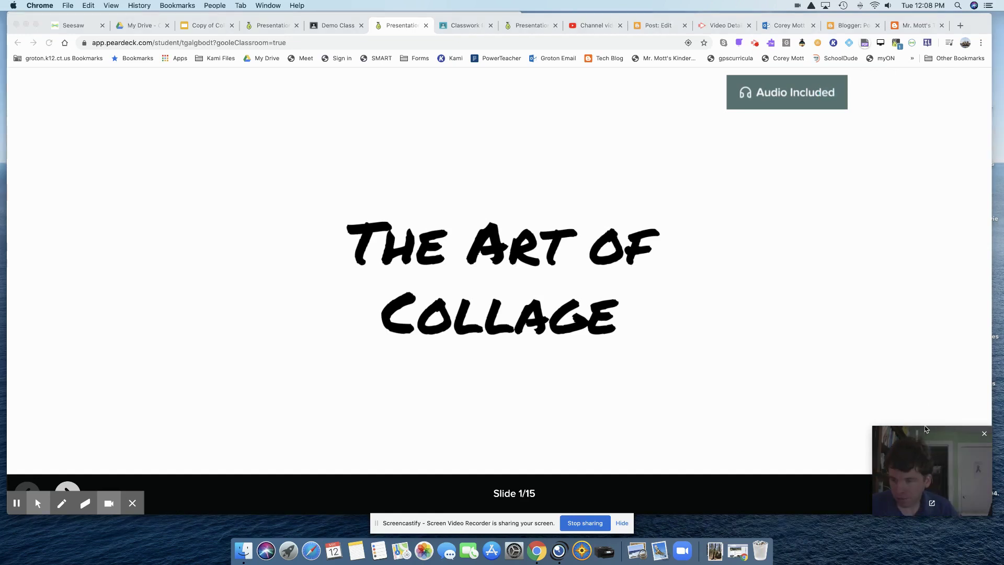
{"action": "left_click", "coordinate": [986, 438]}
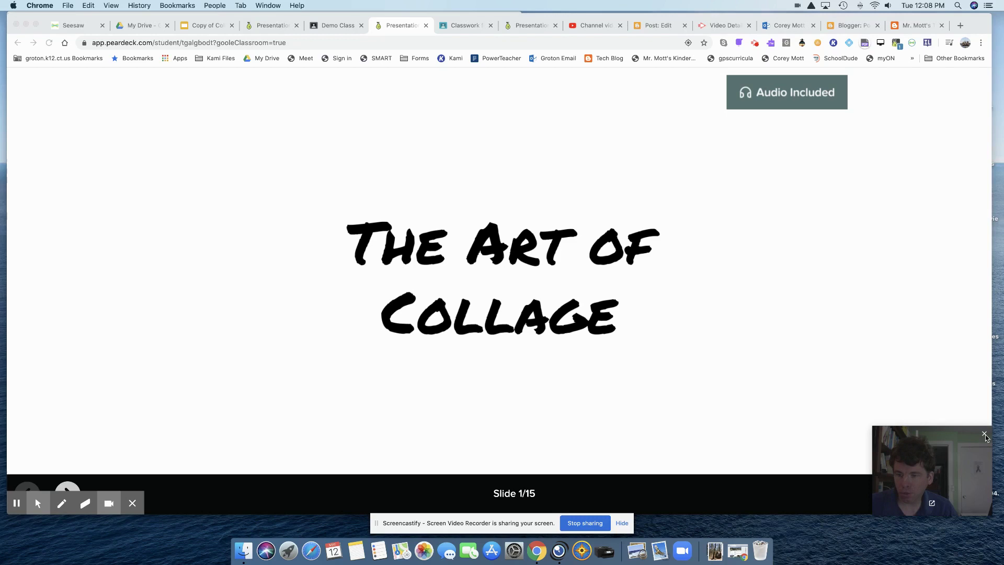
{"action": "left_click", "coordinate": [986, 436]}
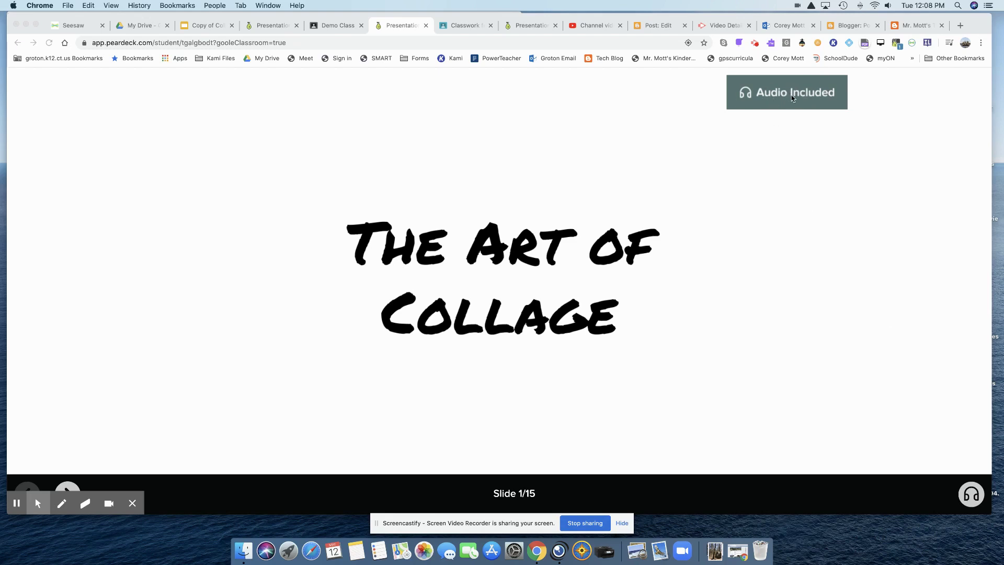
Play the title slide's 30-second audio, then advance to slide 2.
{"action": "left_click", "coordinate": [970, 494]}
{"action": "left_click", "coordinate": [965, 497]}
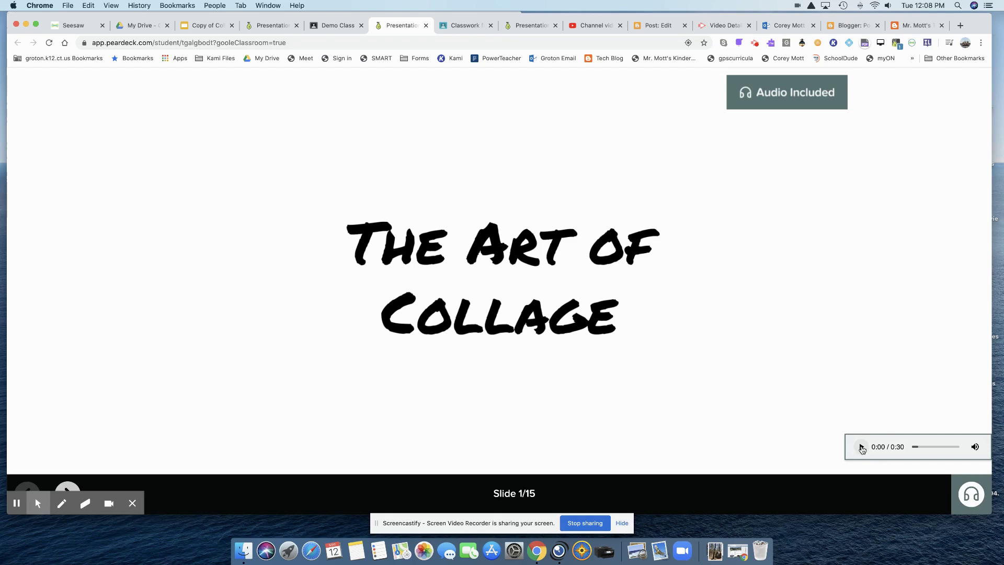
{"action": "left_click", "coordinate": [861, 447]}
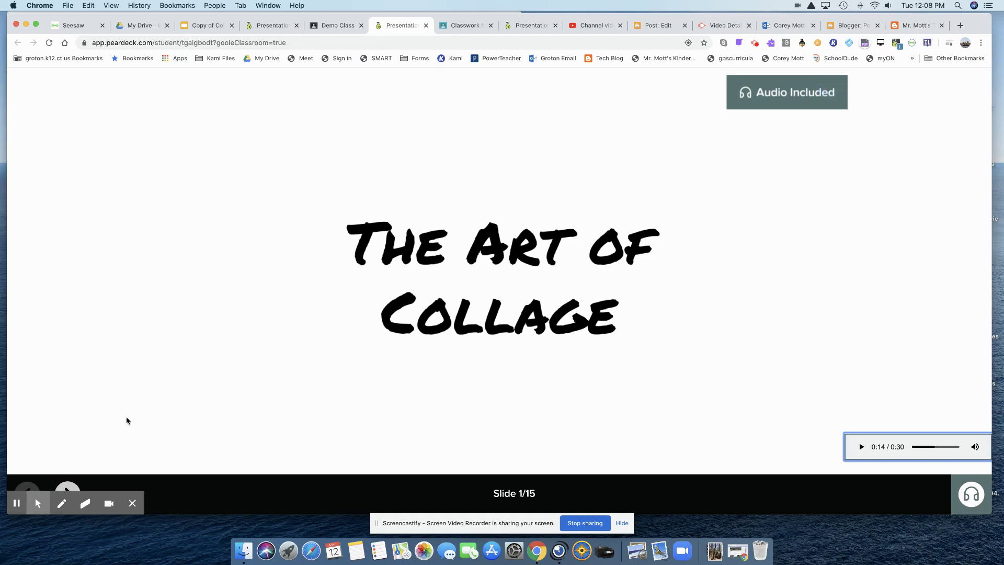
{"action": "left_click", "coordinate": [72, 485]}
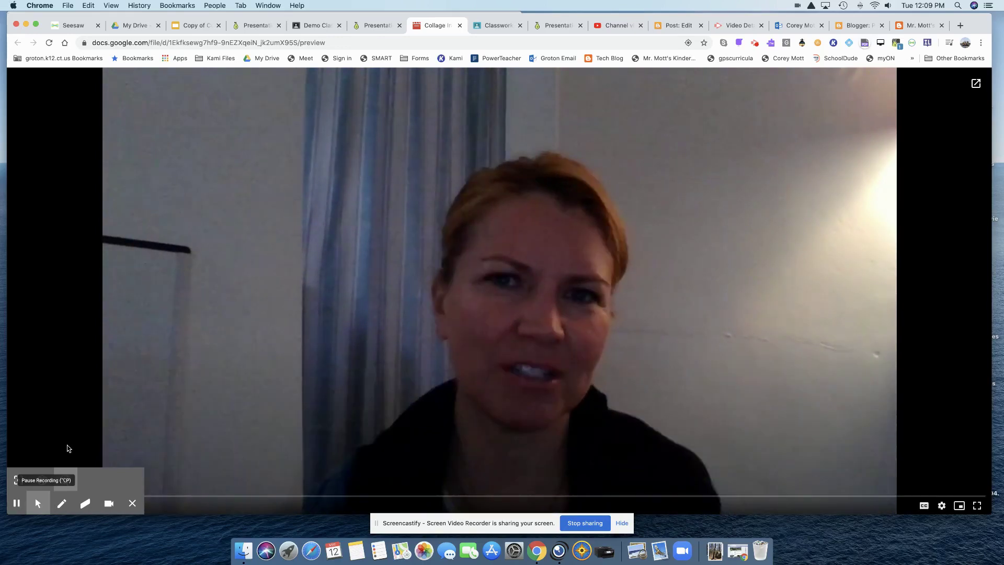
Switch from the Pear Deck lesson tab back to the Demo Class stream tab.
{"action": "left_click", "coordinate": [372, 26]}
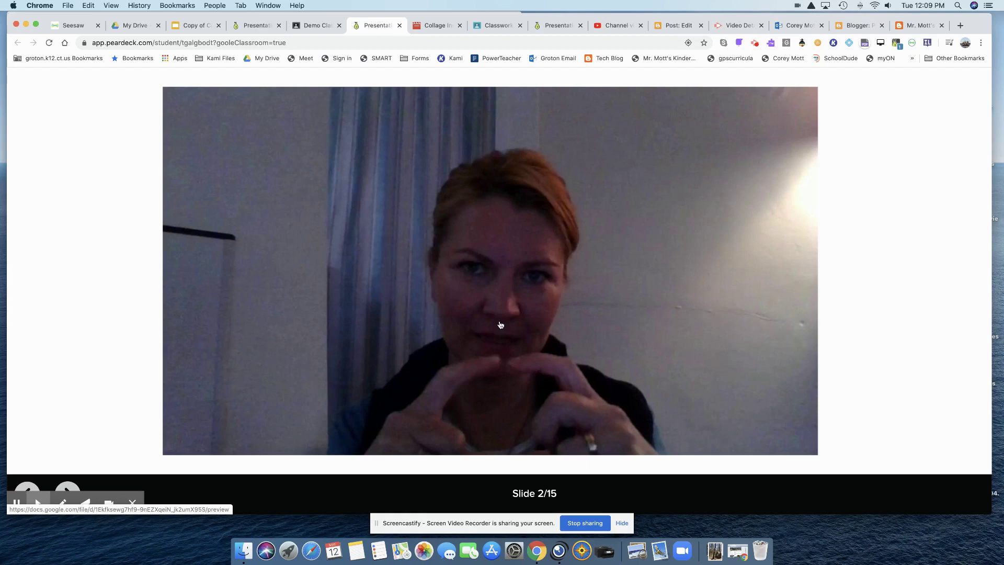
{"action": "left_click", "coordinate": [312, 27]}
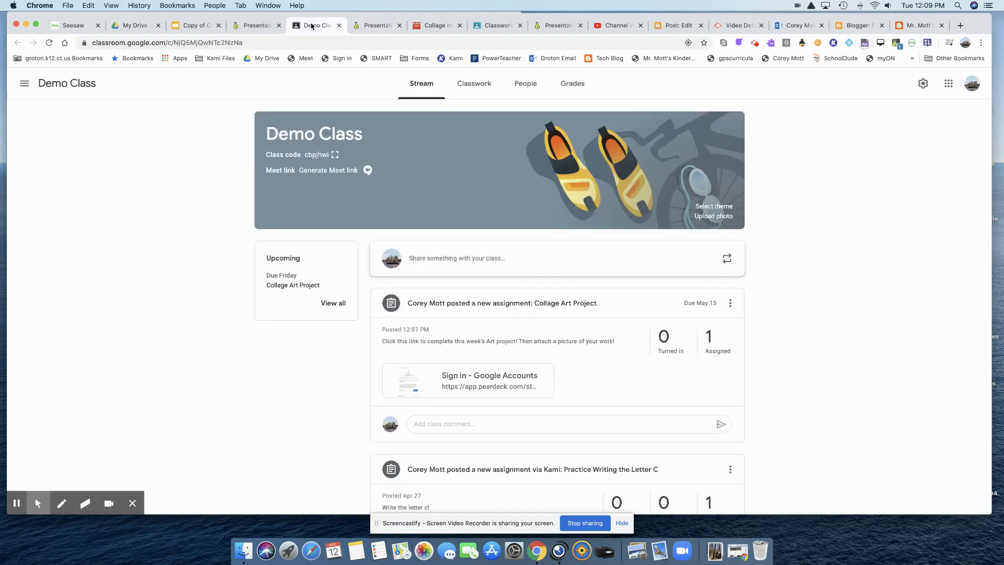